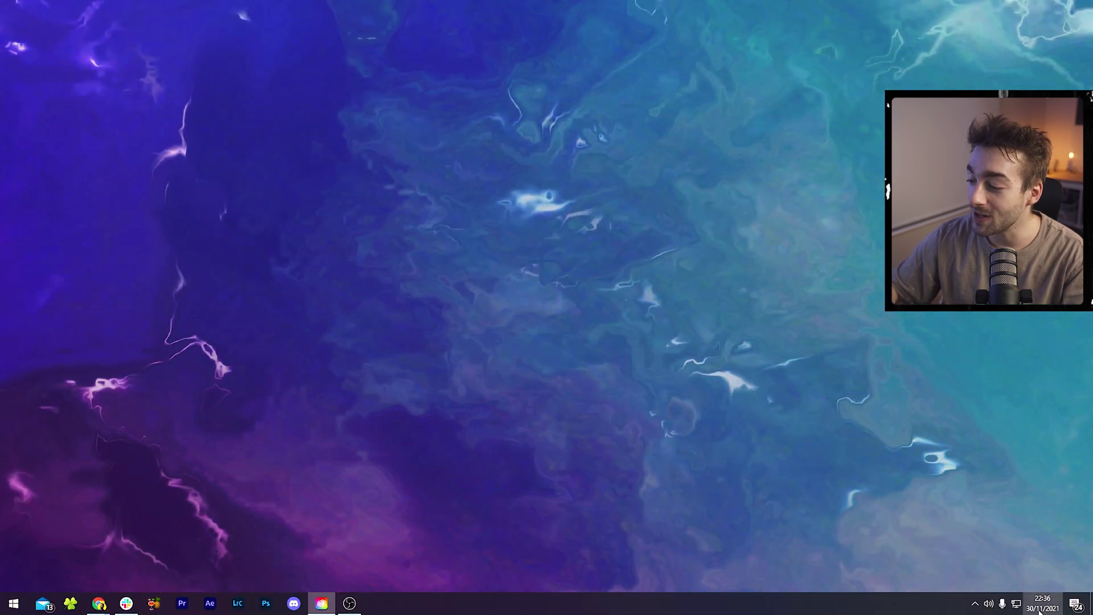
# Launch Premiere Pro (Beta) from Creative Cloud Beta apps with the 'remix music to any duration in premiere pro' project.
pyautogui.click(1040, 608)
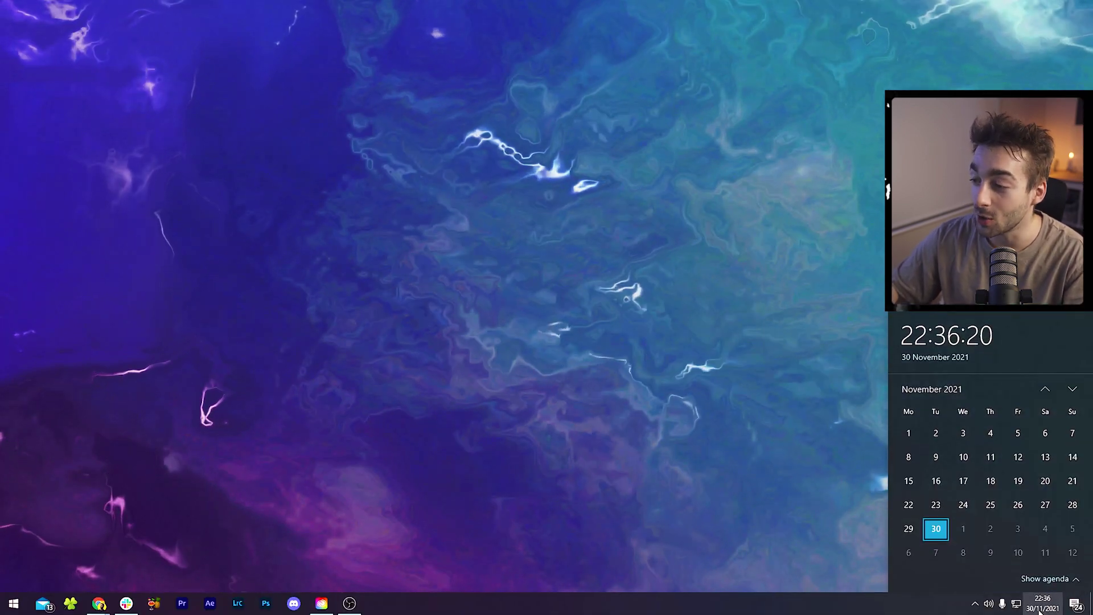
pyautogui.click(322, 602)
pyautogui.moveTo(307, 92); pyautogui.dragTo(381, 99)
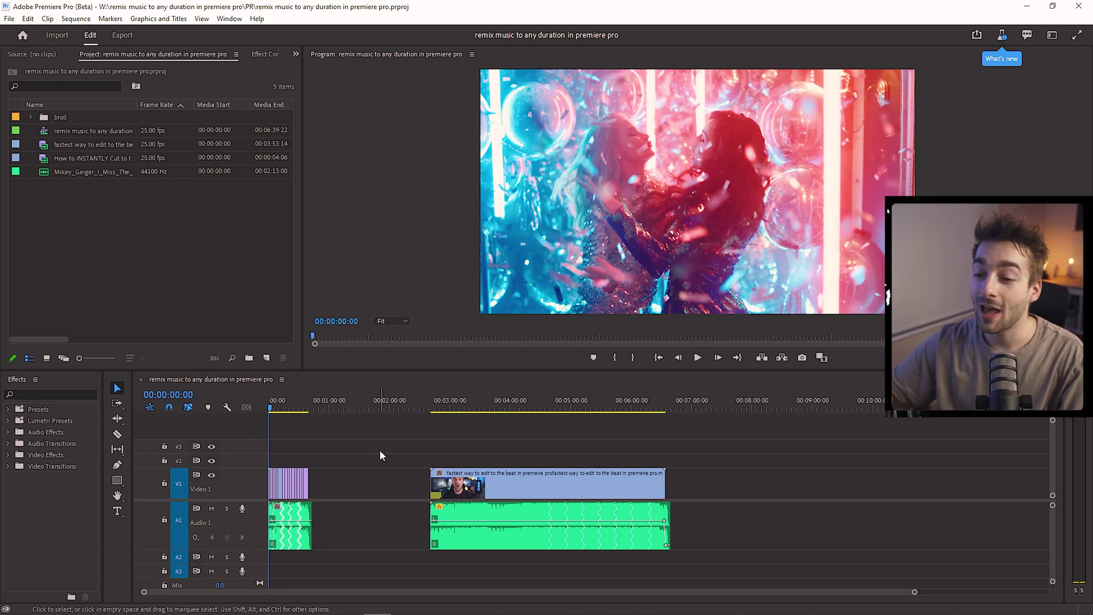
# Zoom the timeline in and out to review the opening b-roll clips and whole sequence.
pyautogui.click(380, 449)
pyautogui.press('=')
pyautogui.press('-')
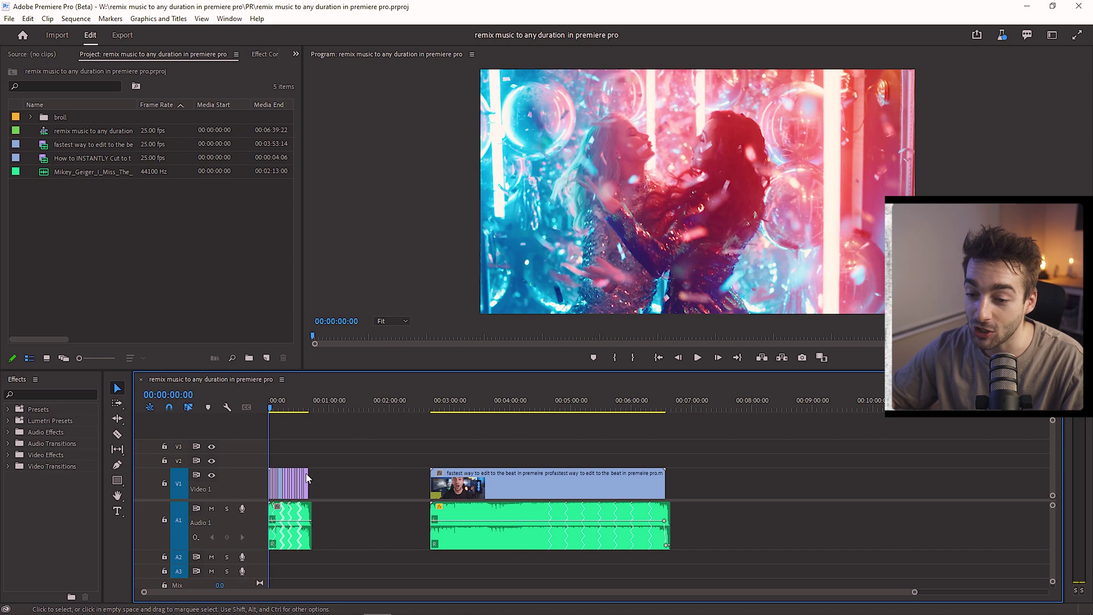
pyautogui.press('=')
pyautogui.press('=')
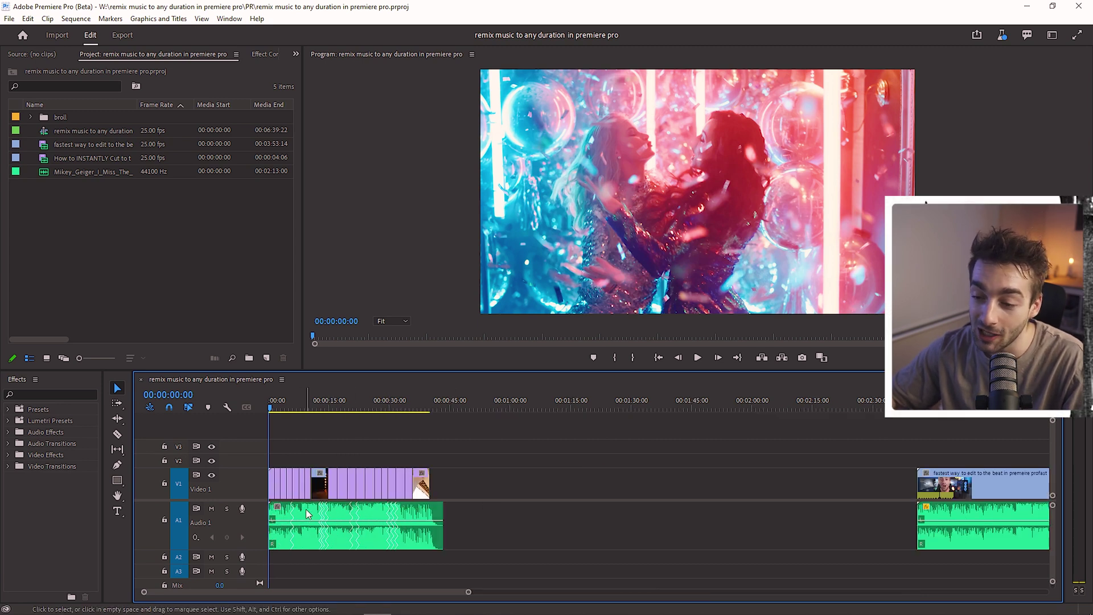
pyautogui.press('-')
pyautogui.press('-')
pyautogui.press('=')
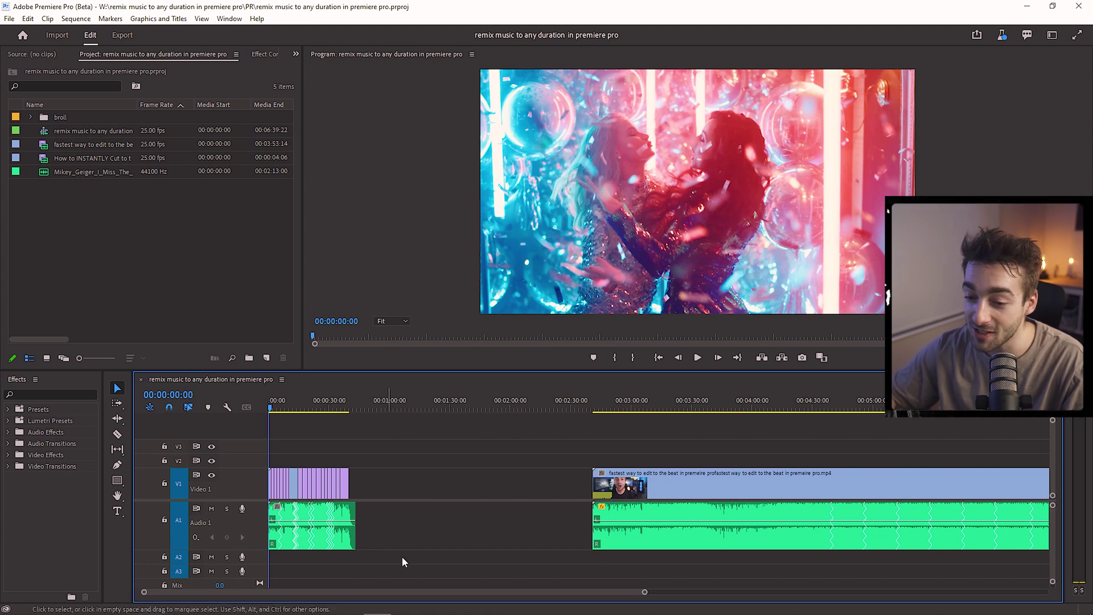
pyautogui.press('=')
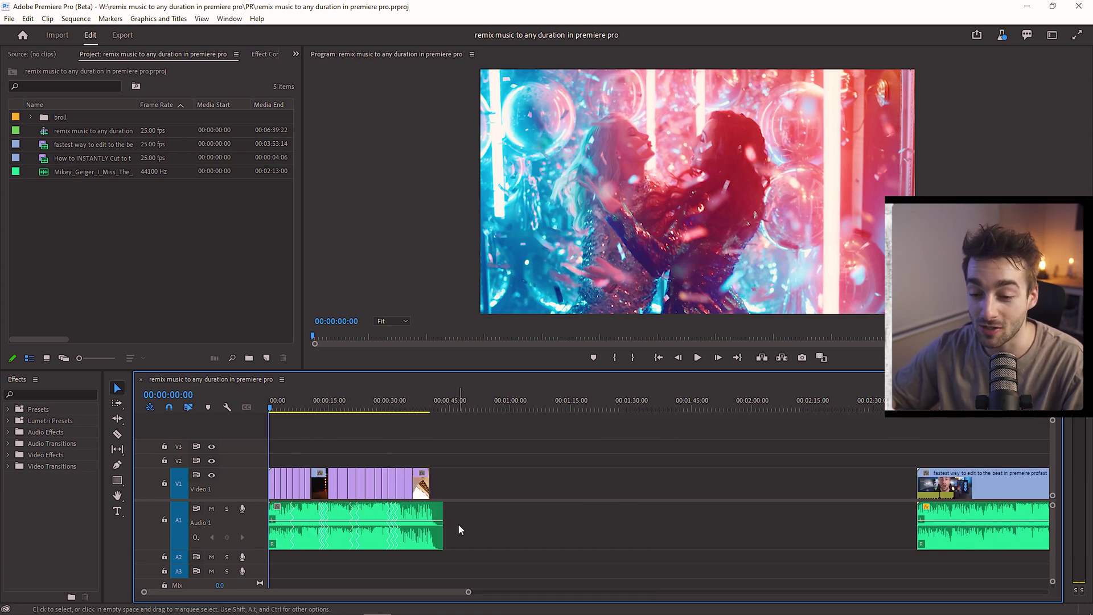
pyautogui.press('=')
pyautogui.press('-')
pyautogui.press('-')
pyautogui.press('-')
# Place the instrumental music file from the Project panel onto track A1 after the clips.
pyautogui.moveTo(74, 172); pyautogui.dragTo(631, 514)
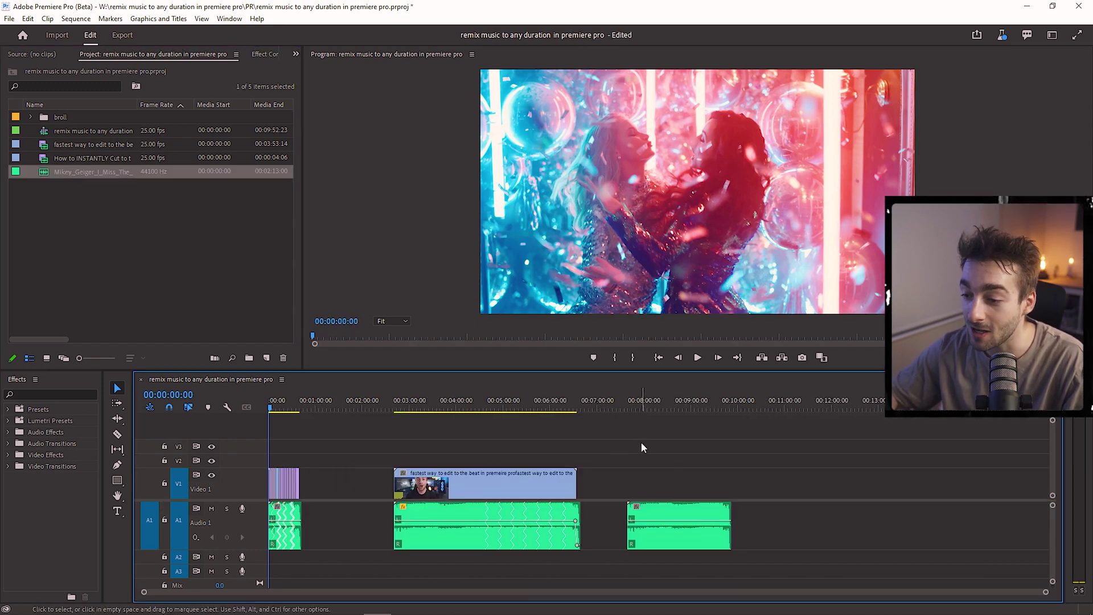
pyautogui.click(653, 400)
pyautogui.press('=')
pyautogui.scroll(3, 489, 554)
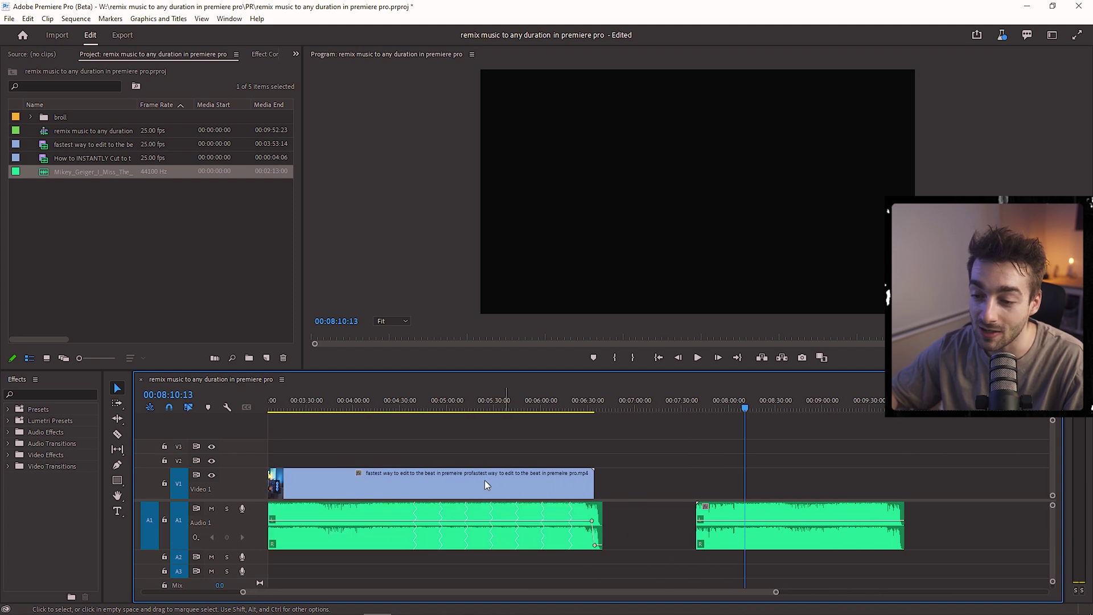
pyautogui.scroll(2, 484, 479)
pyautogui.press('-')
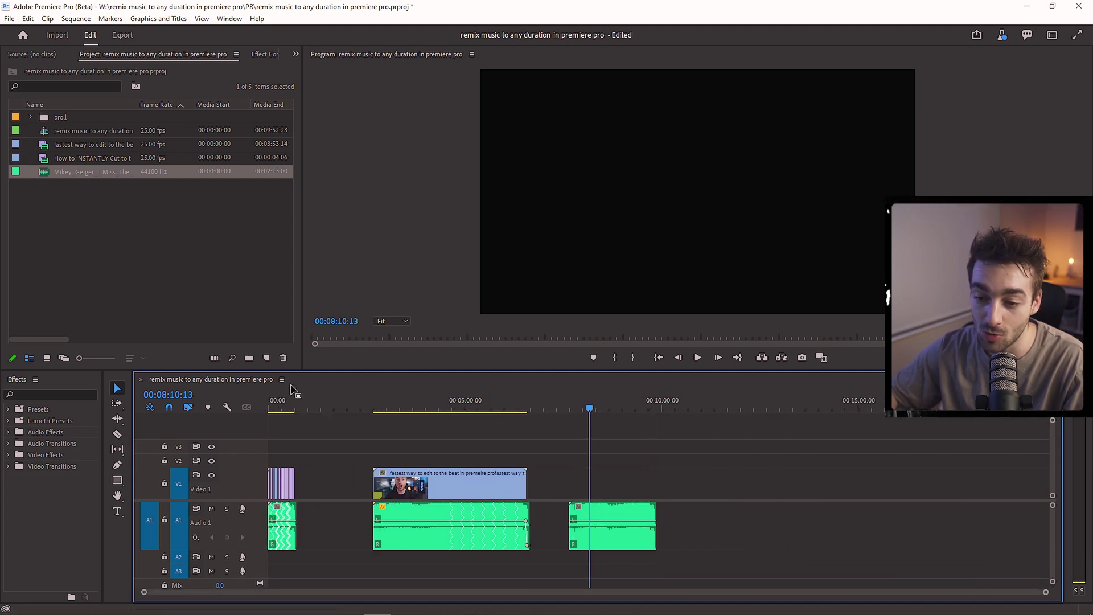
# Return to the sequence start and scrub the playhead to 00:00:10:19 in the b-roll.
pyautogui.press('Home')
pyautogui.press('=')
pyautogui.press('=')
pyautogui.press('=')
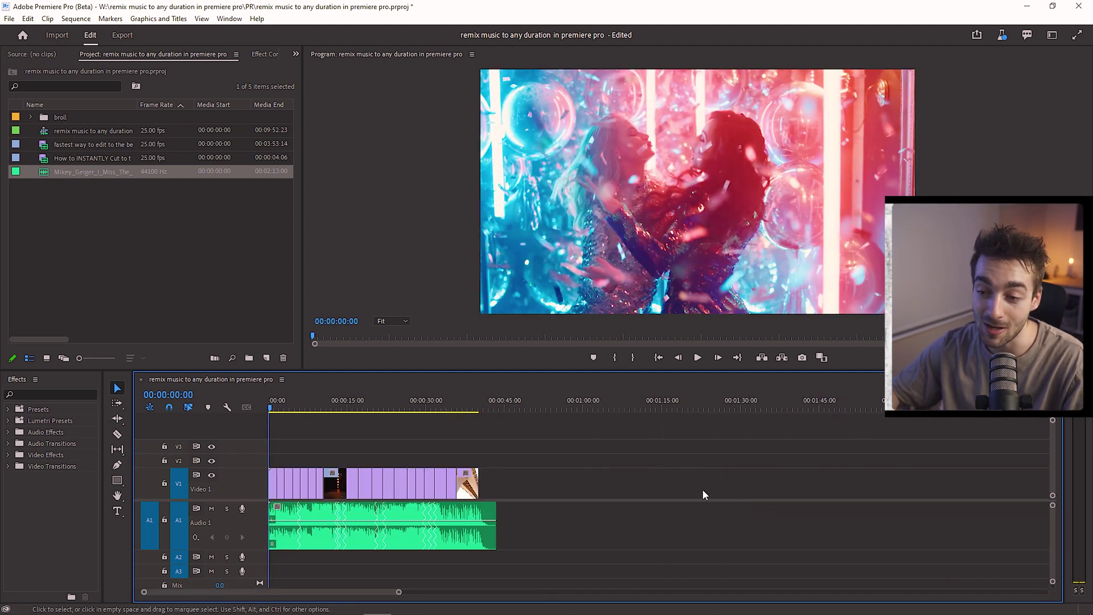
pyautogui.press('=')
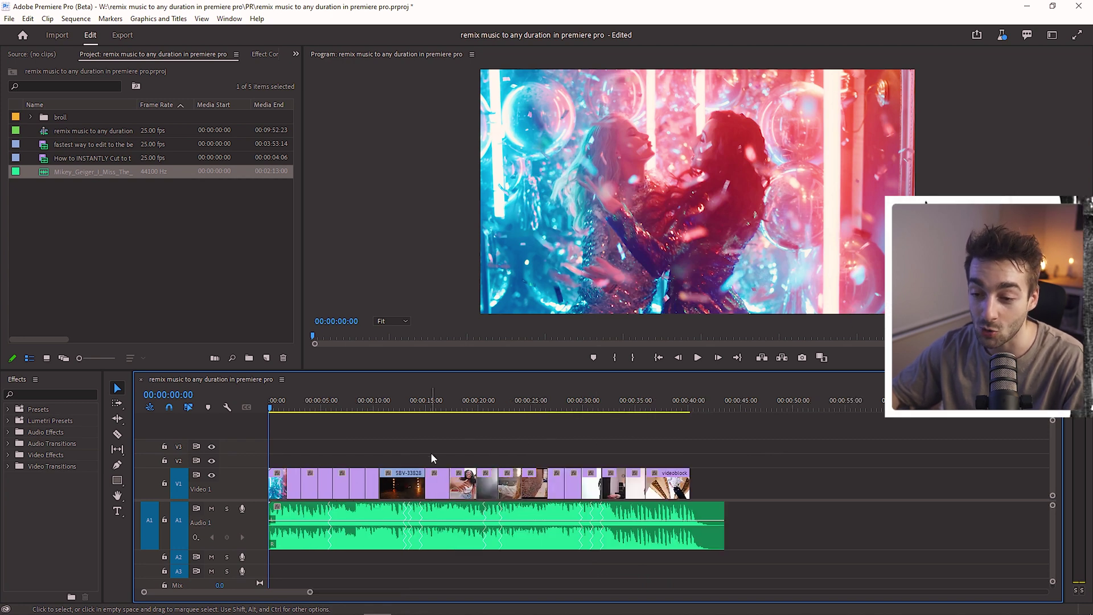
pyautogui.moveTo(373, 404); pyautogui.dragTo(383, 404)
pyautogui.press('=')
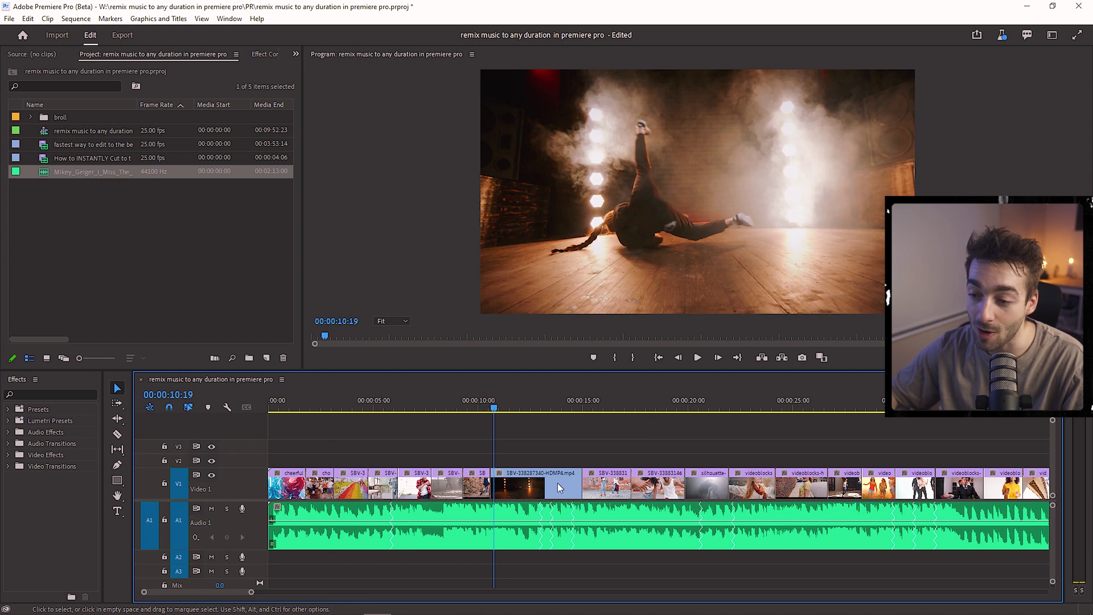
# Play back the b-roll montage with its music, then park the playhead at 00:08:26:05.
pyautogui.press('-')
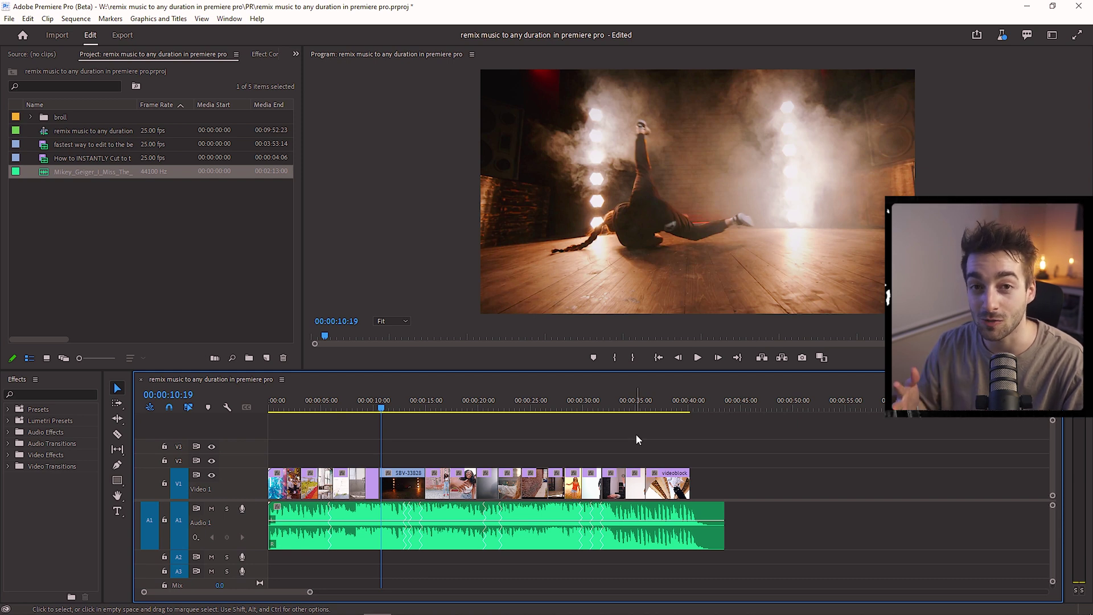
pyautogui.press('space')
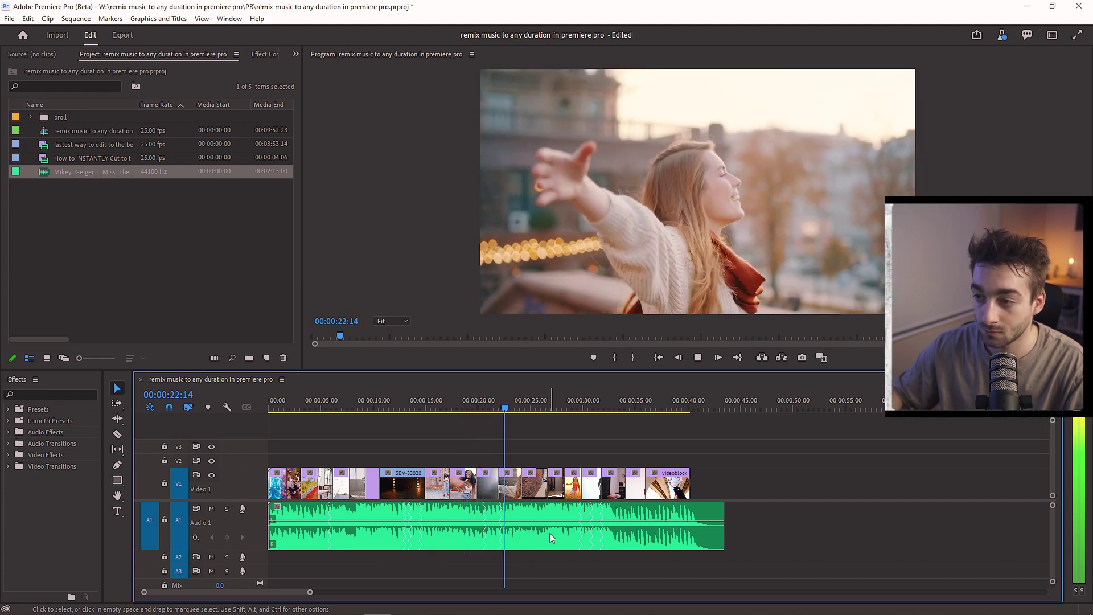
pyautogui.press('space')
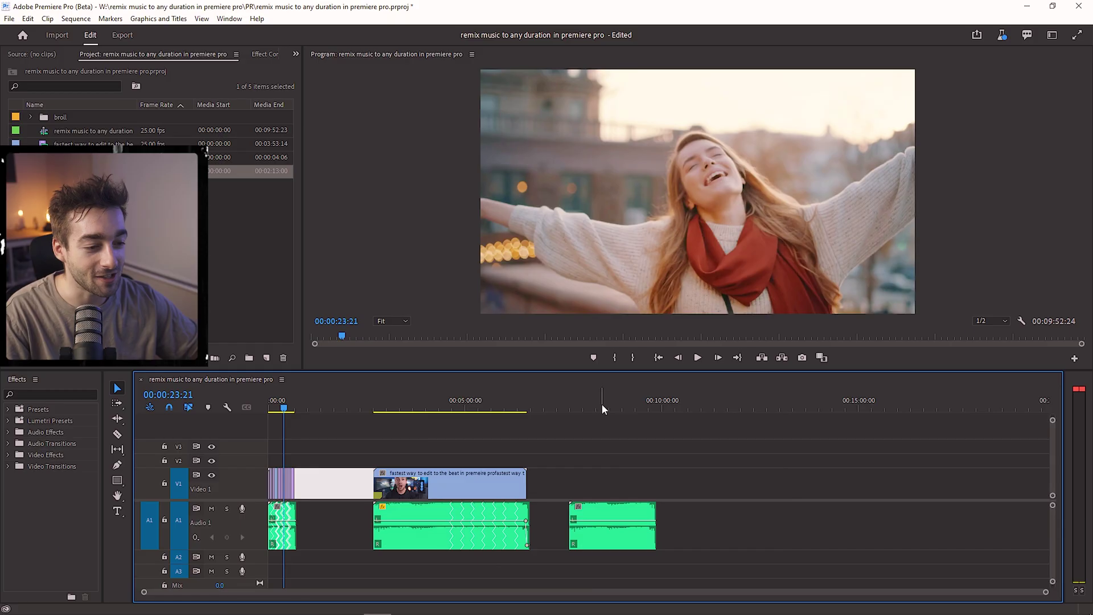
pyautogui.click(601, 405)
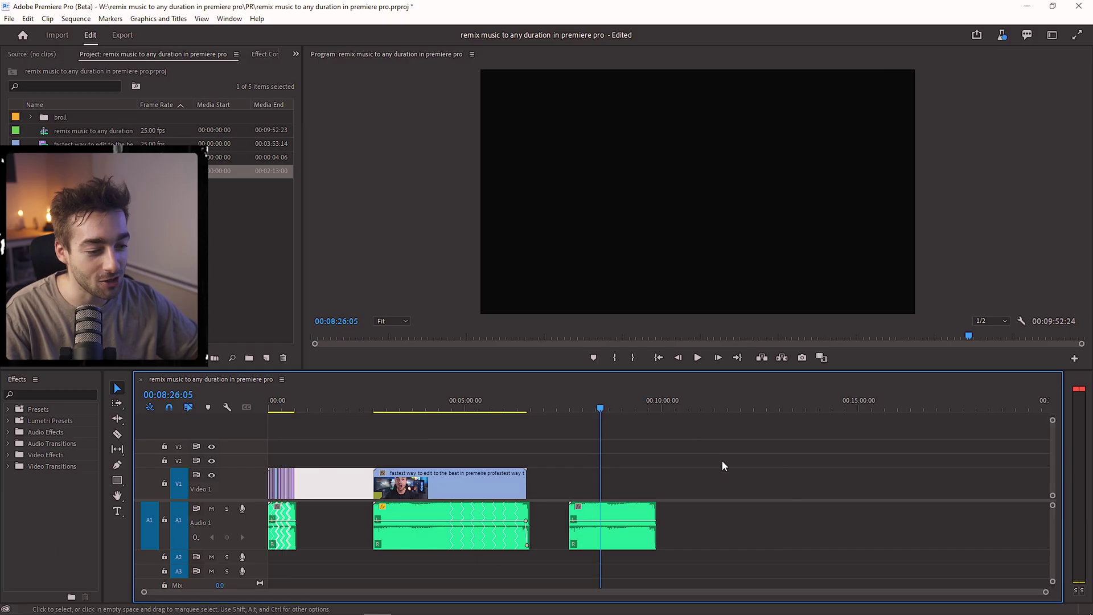
# Select the instrumental music clip on A1 and open Window > Essential Sound.
pyautogui.press('=')
pyautogui.click(690, 531)
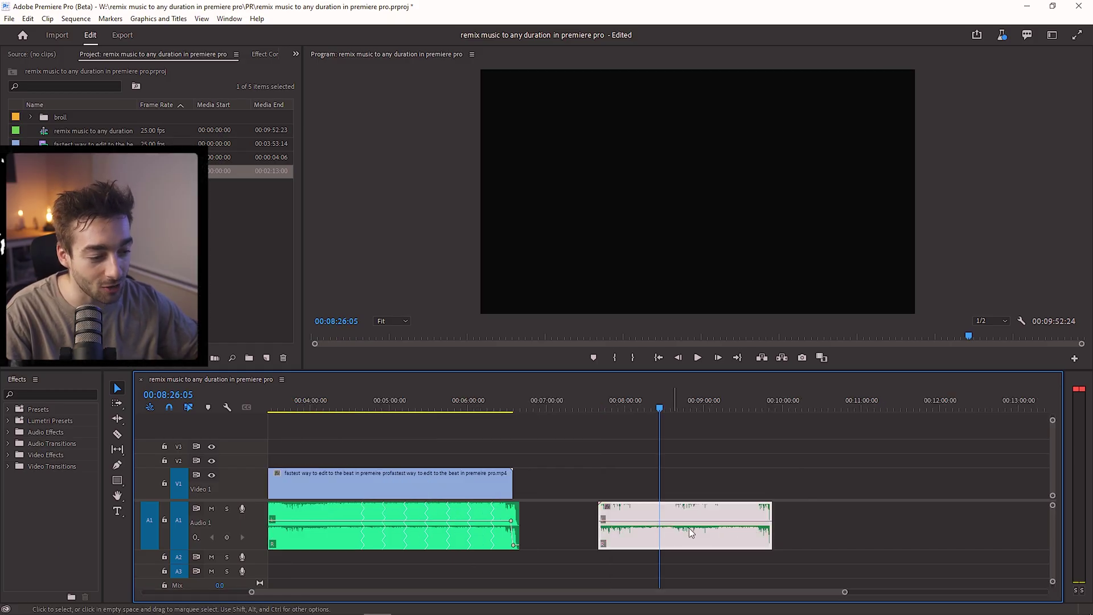
pyautogui.click(228, 19)
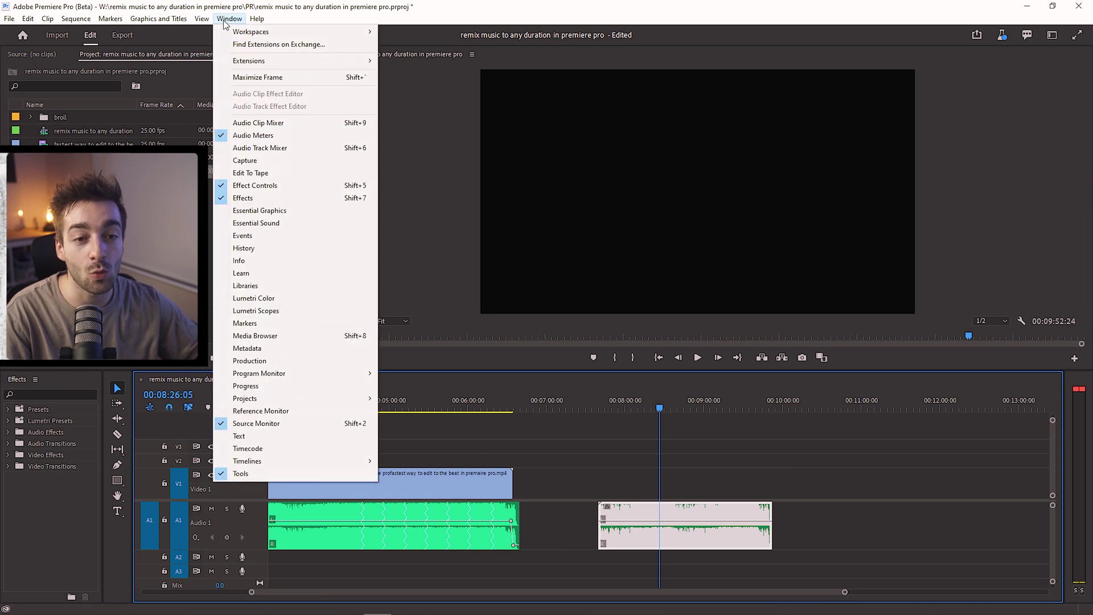
pyautogui.click(249, 223)
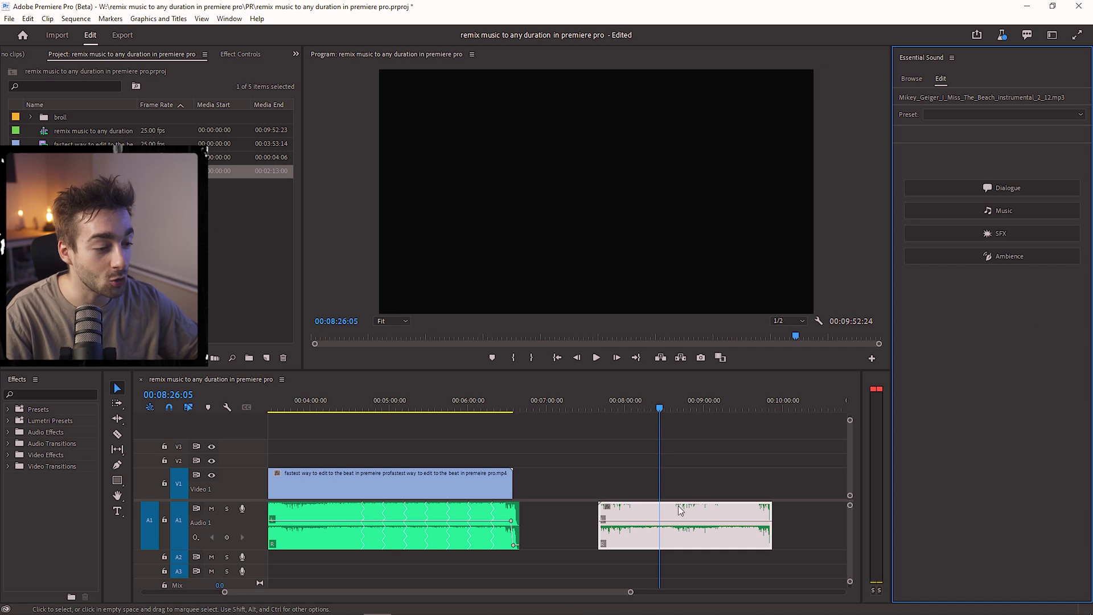
# Tag the music clip as Music and drag its Target Duration longer.
pyautogui.click(971, 206)
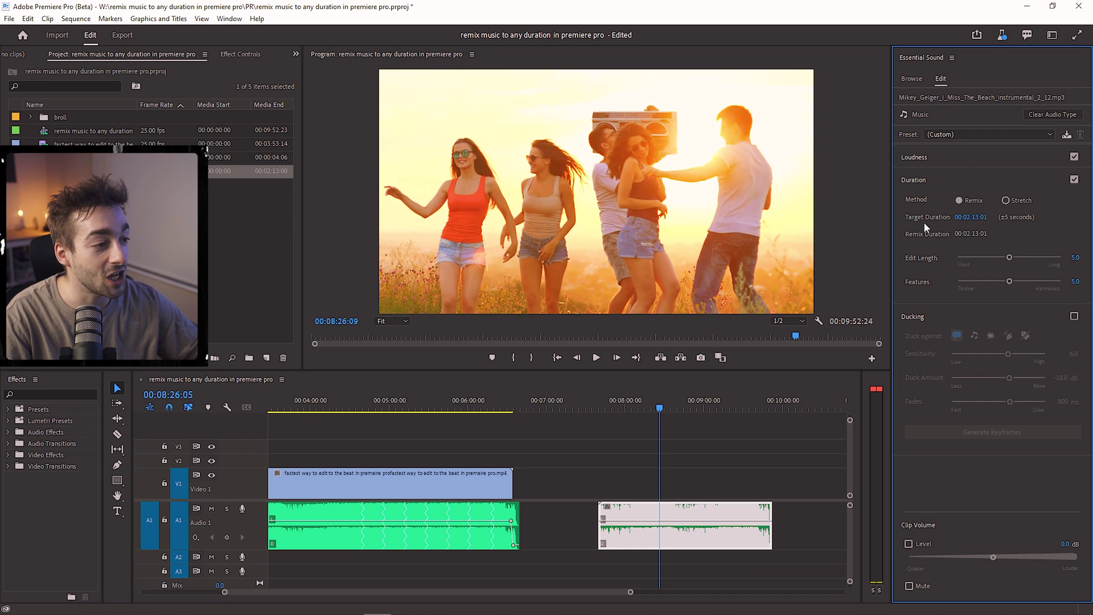
pyautogui.scroll(-5, 748, 460)
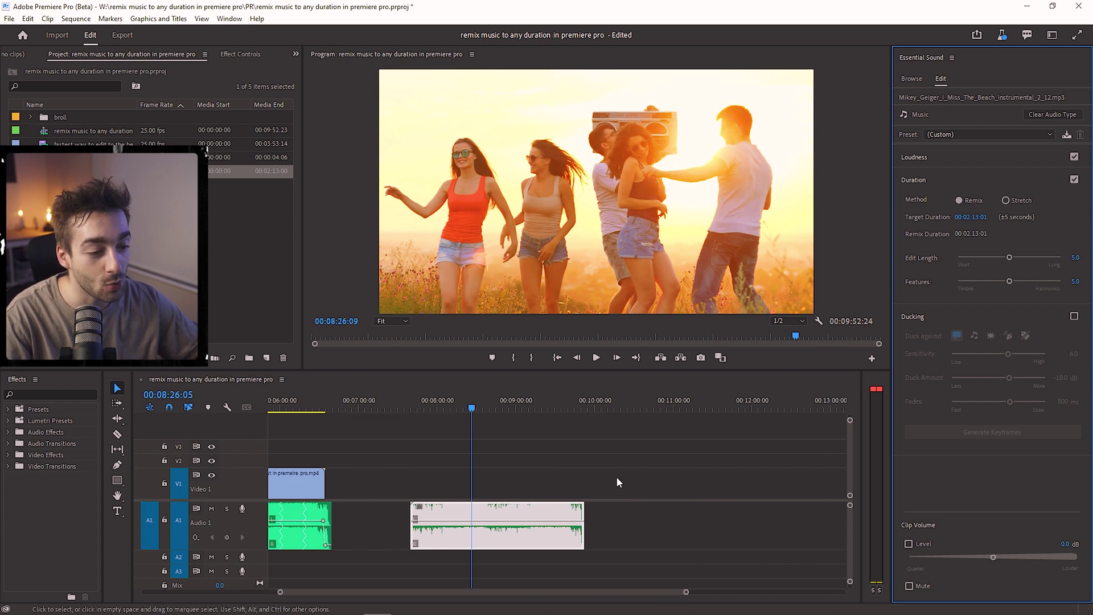
pyautogui.moveTo(969, 217); pyautogui.dragTo(990, 217)
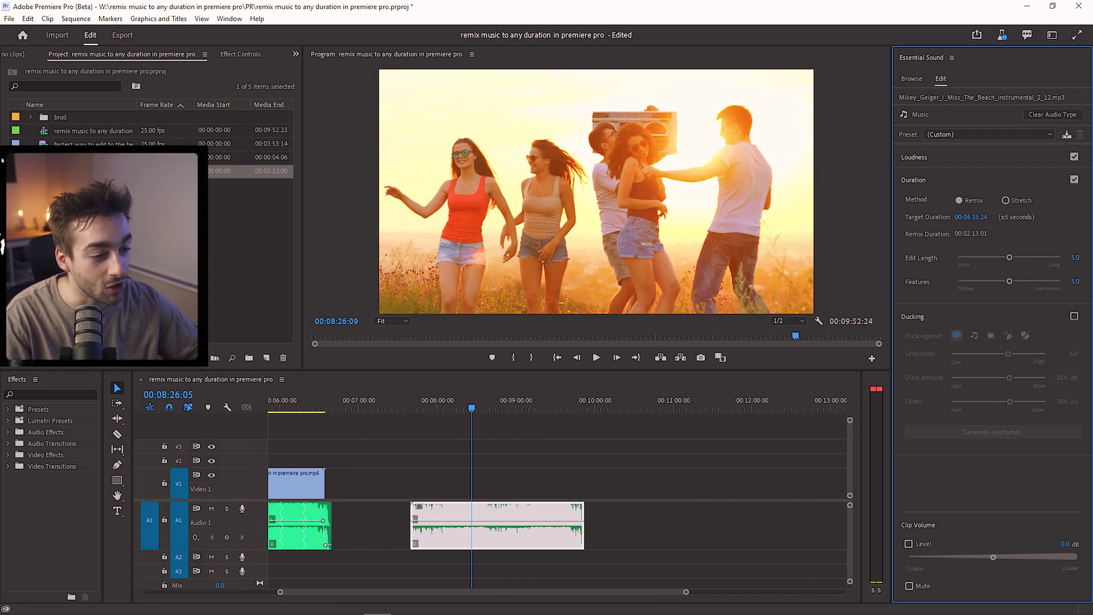
pyautogui.click(685, 460)
pyautogui.press('-')
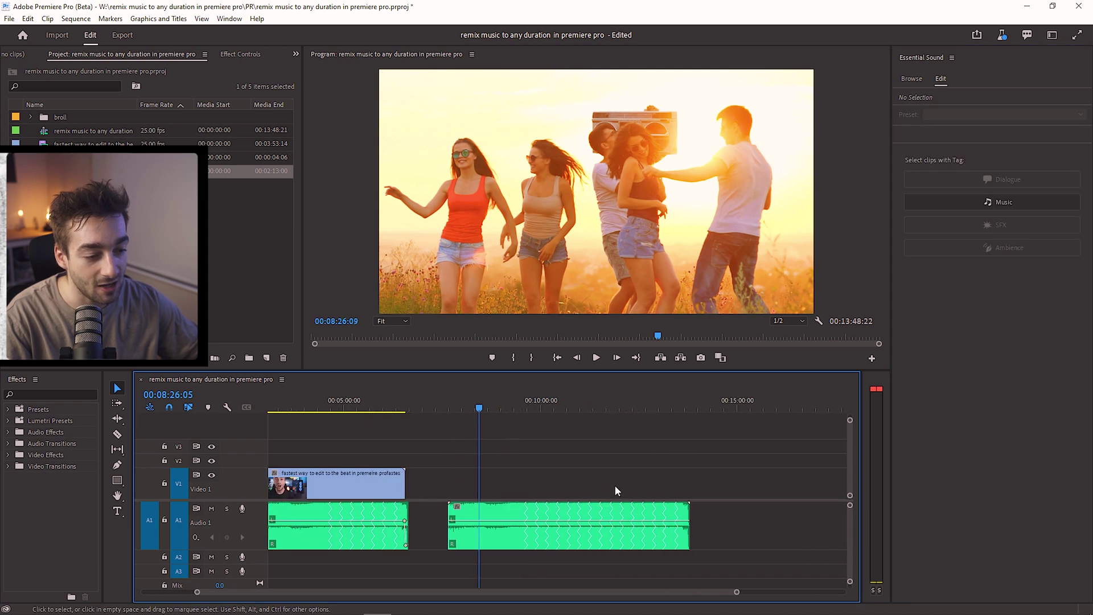
# Set the music clip's Target Duration to 00:16:11:13.
pyautogui.click(578, 543)
pyautogui.click(968, 216)
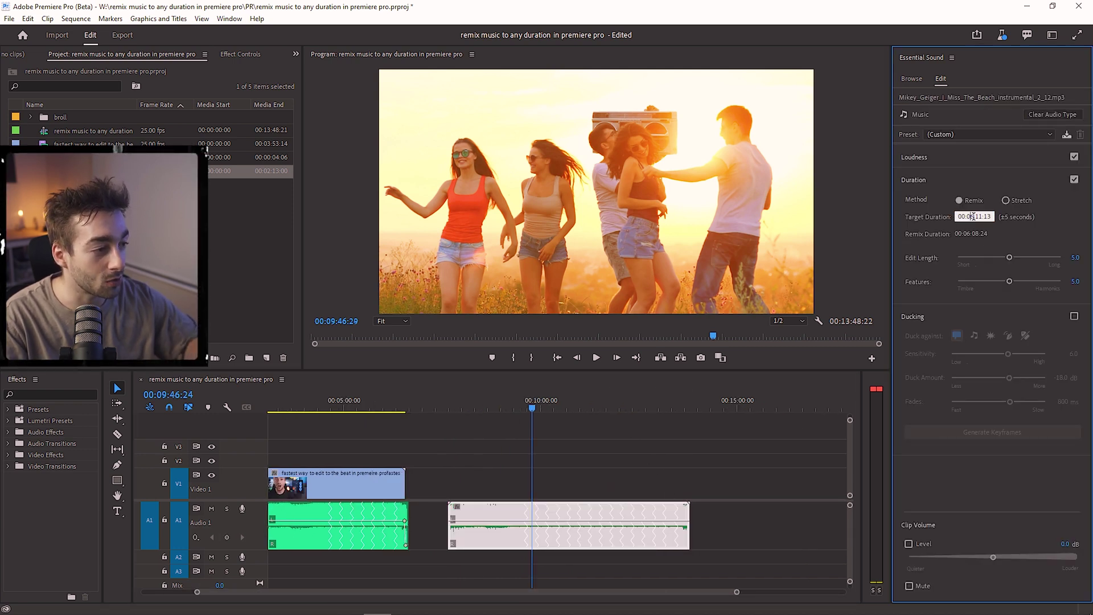
pyautogui.press('Return')
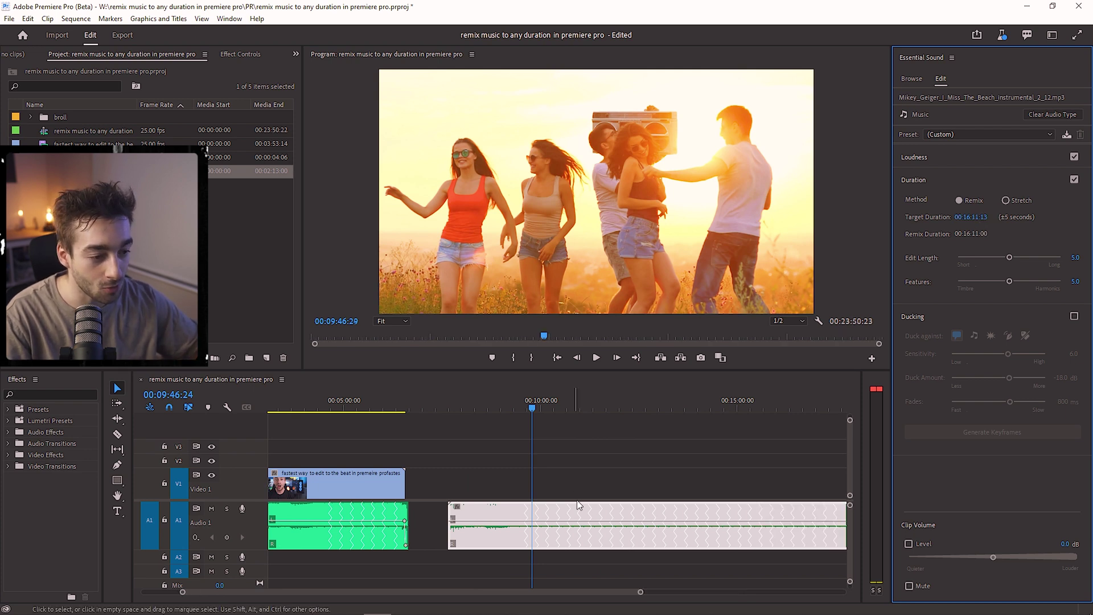
pyautogui.click(606, 480)
pyautogui.press('-')
pyautogui.press('-')
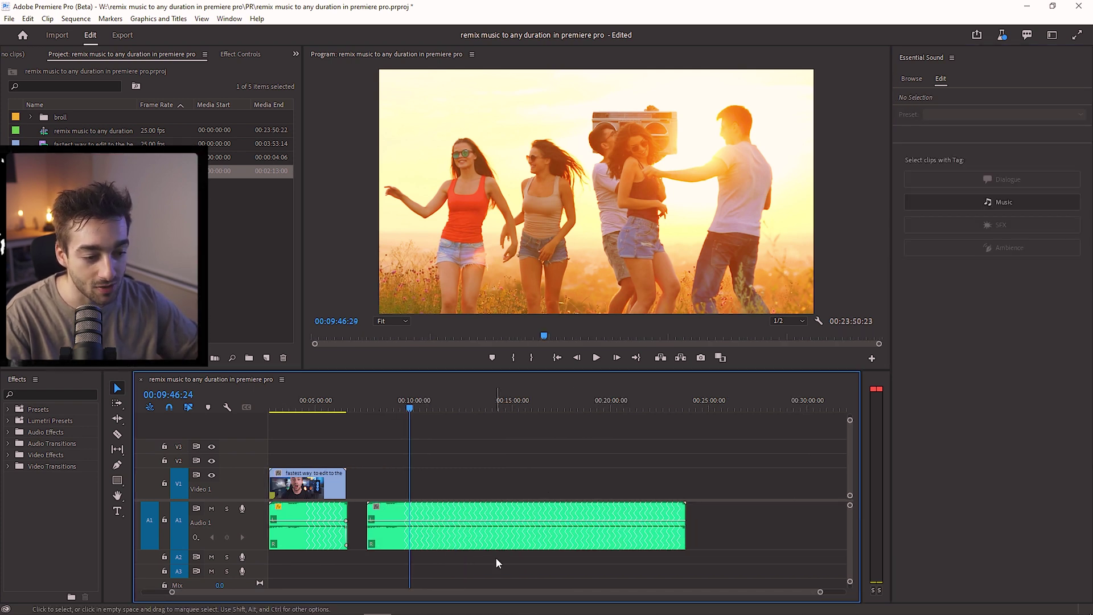
# Clear the long clip's audio type and re-tag it as Music, restoring its 00:02:13:01 length.
pyautogui.click(501, 539)
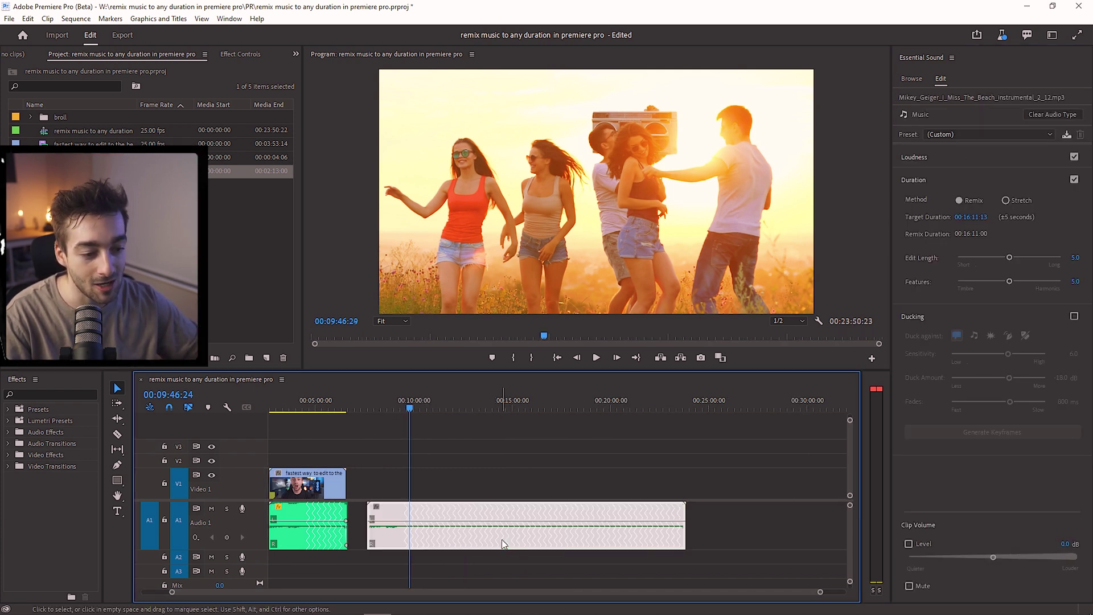
pyautogui.click(1048, 114)
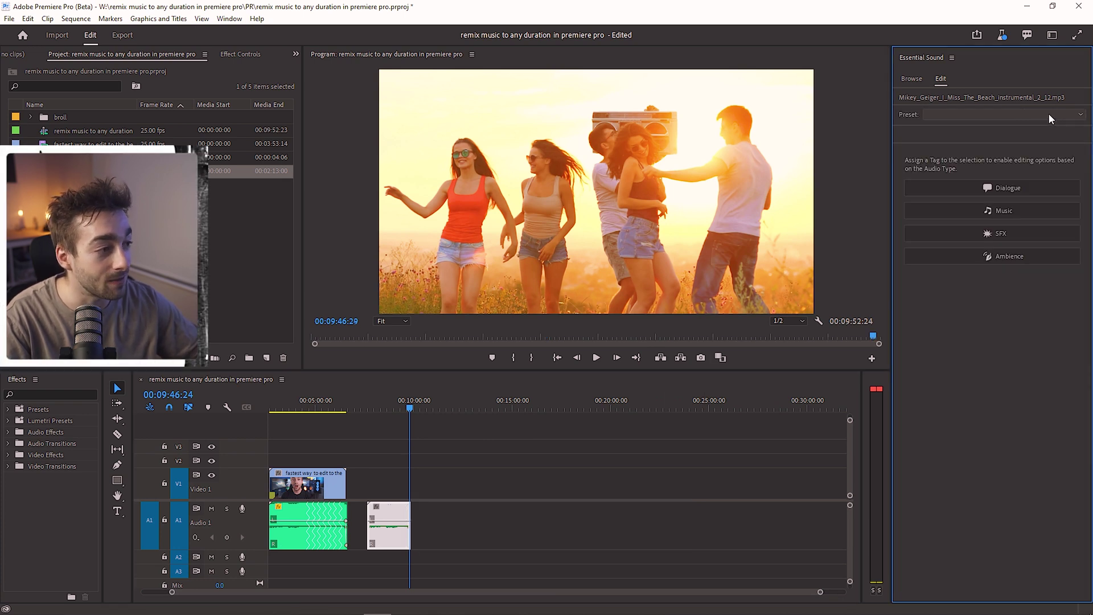
pyautogui.click(1003, 210)
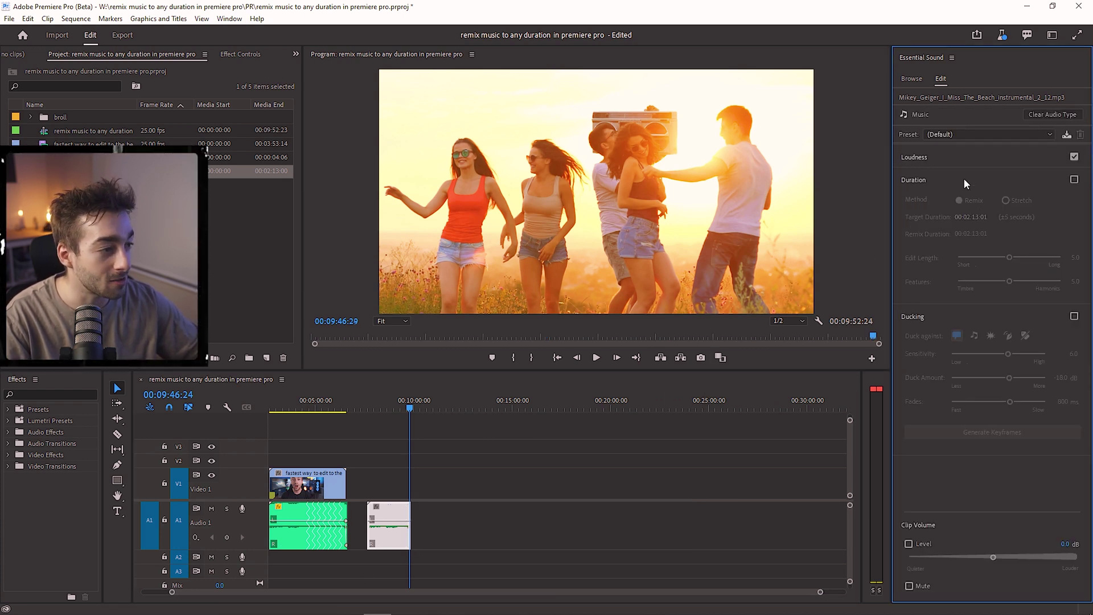
pyautogui.press('=')
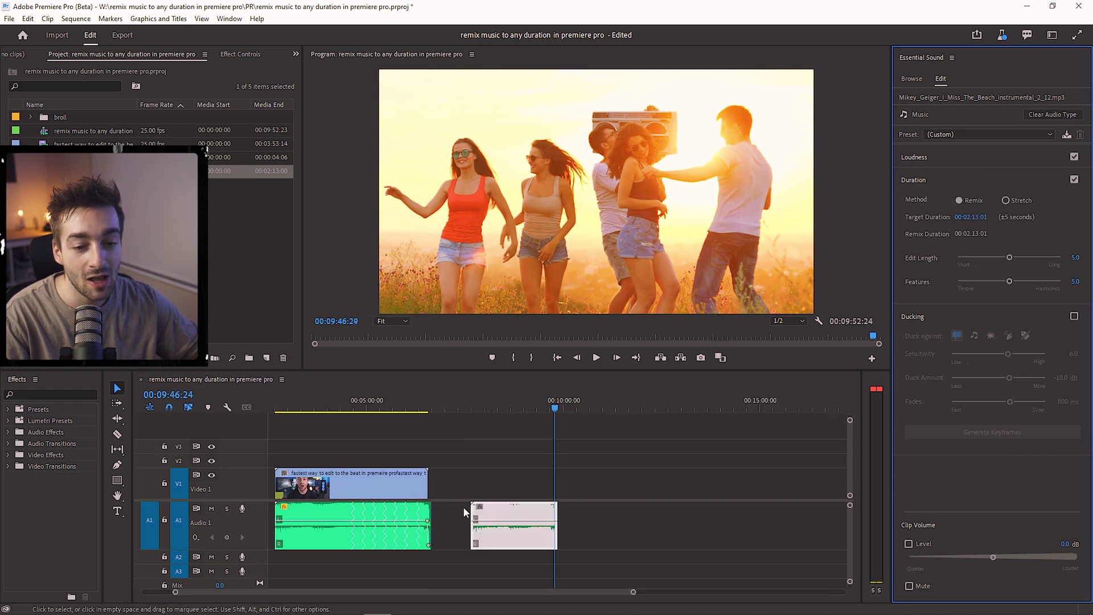
pyautogui.click(120, 422)
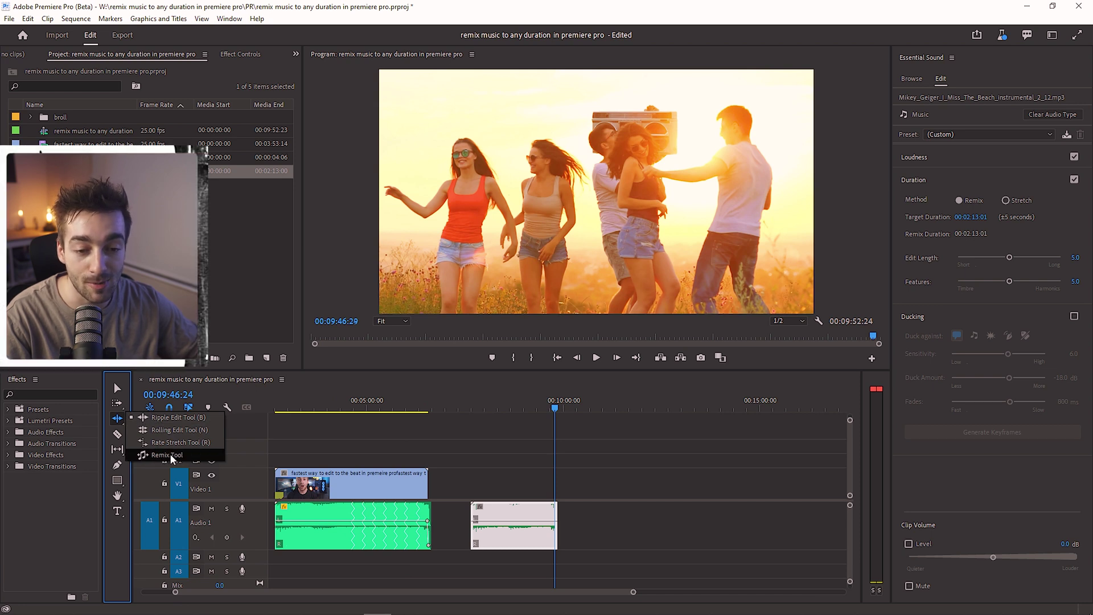
# With the Remix Tool, drag the music clip's end to a target of about 00:05:49:03.
pyautogui.click(171, 455)
pyautogui.moveTo(558, 517); pyautogui.dragTo(759, 519)
pyautogui.moveTo(530, 524); pyautogui.dragTo(838, 516)
pyautogui.moveTo(695, 519); pyautogui.dragTo(471, 522)
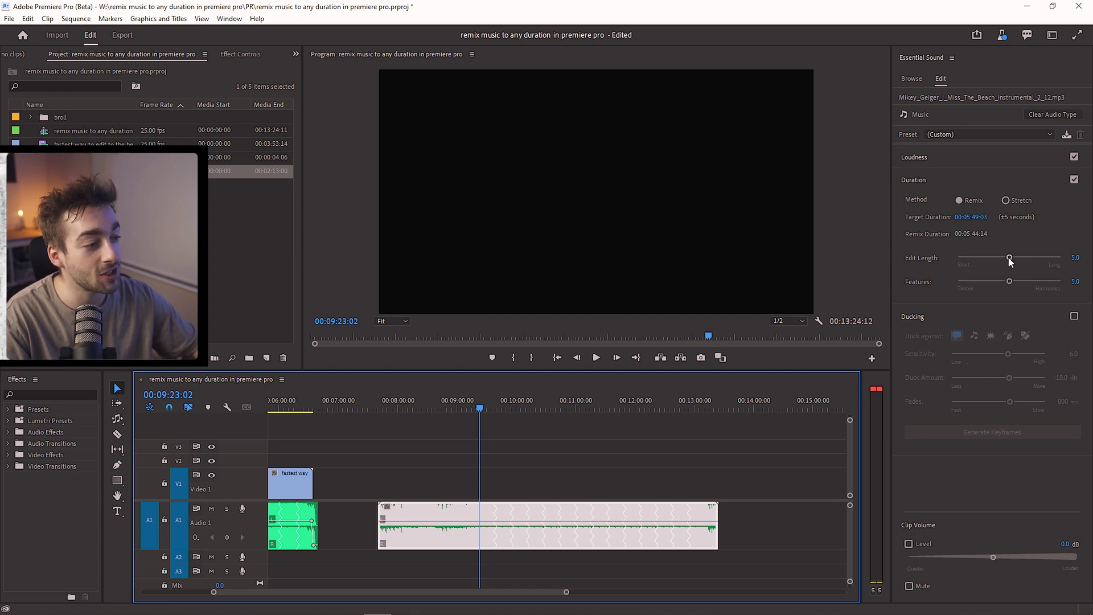
# Try an Edit Length of 1.8, preview around 09:50, then restore Edit Length to 5.0.
pyautogui.moveTo(1010, 260); pyautogui.dragTo(976, 260)
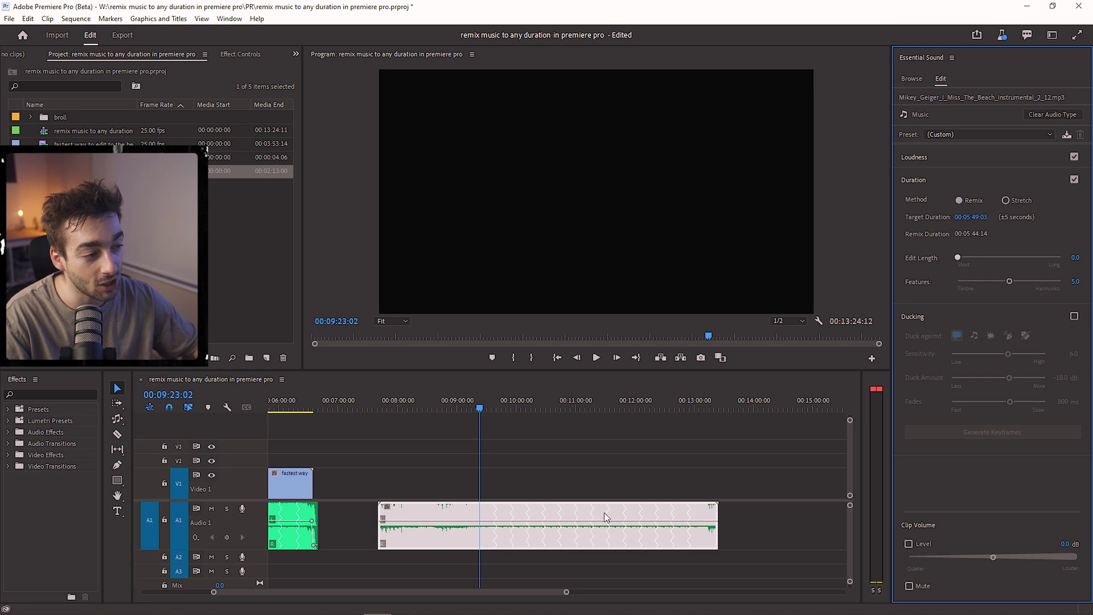
pyautogui.click(521, 409)
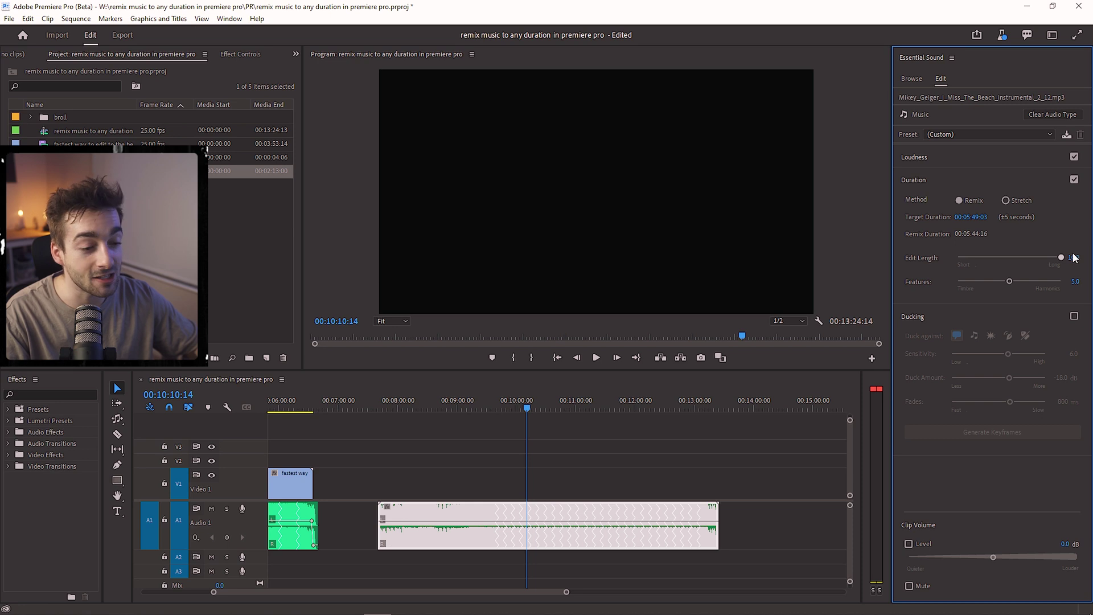
pyautogui.click(469, 496)
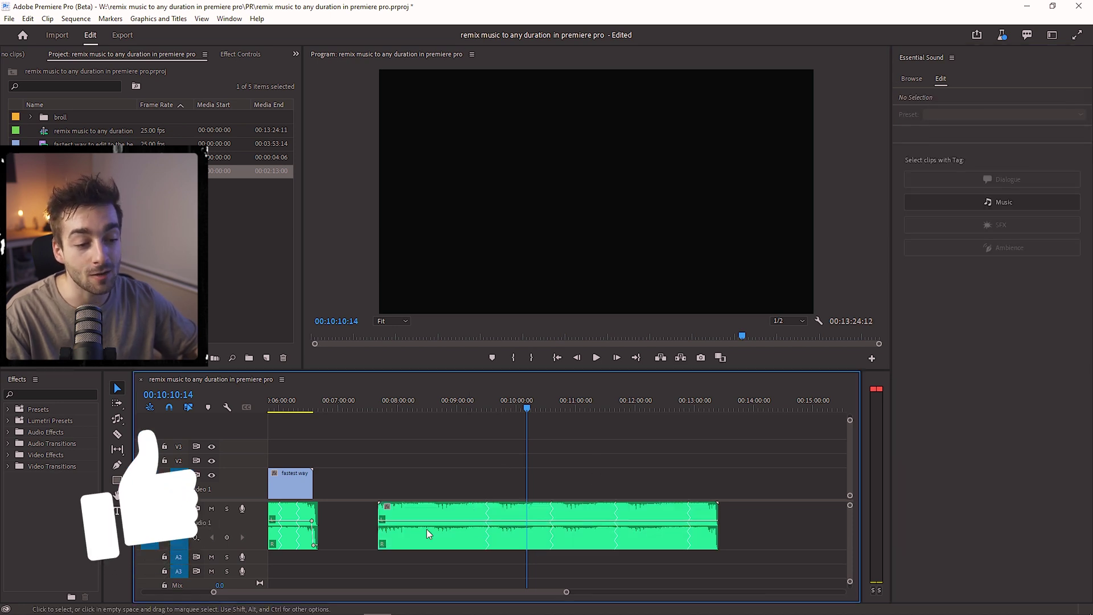
pyautogui.click(504, 514)
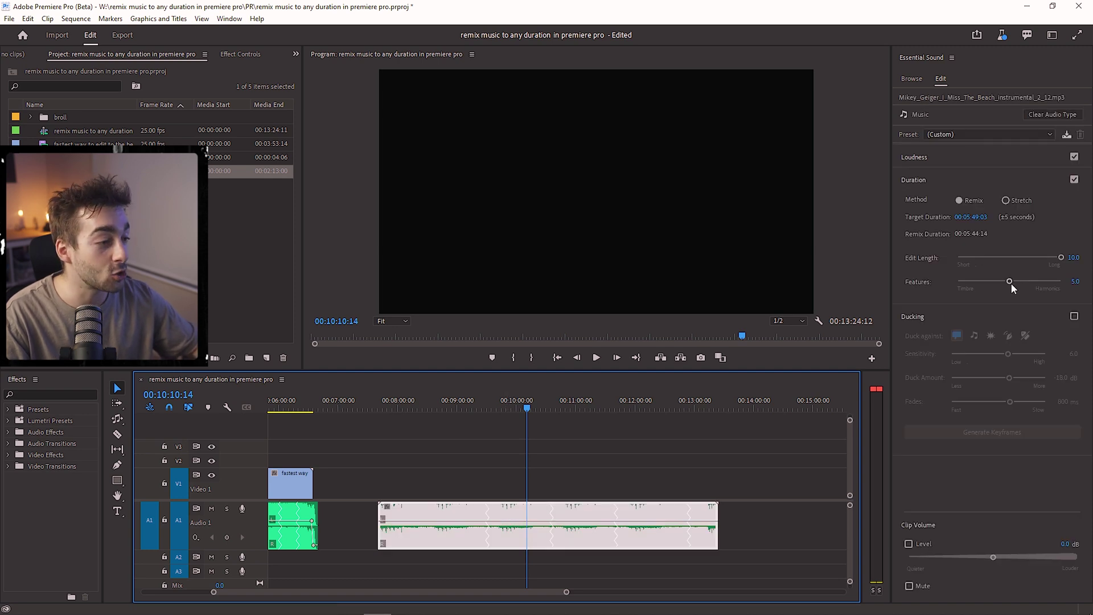
pyautogui.click(1012, 255)
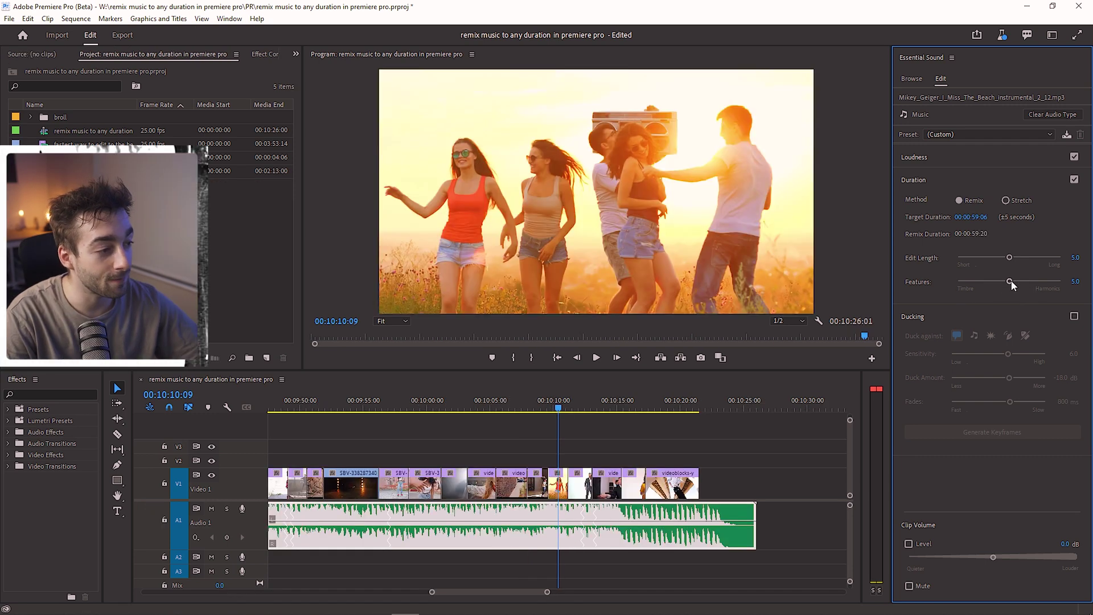
# Set remix Features to 10.0 and shorten the b-roll music's target duration to 00:00:46:04.
pyautogui.moveTo(998, 283); pyautogui.dragTo(959, 283)
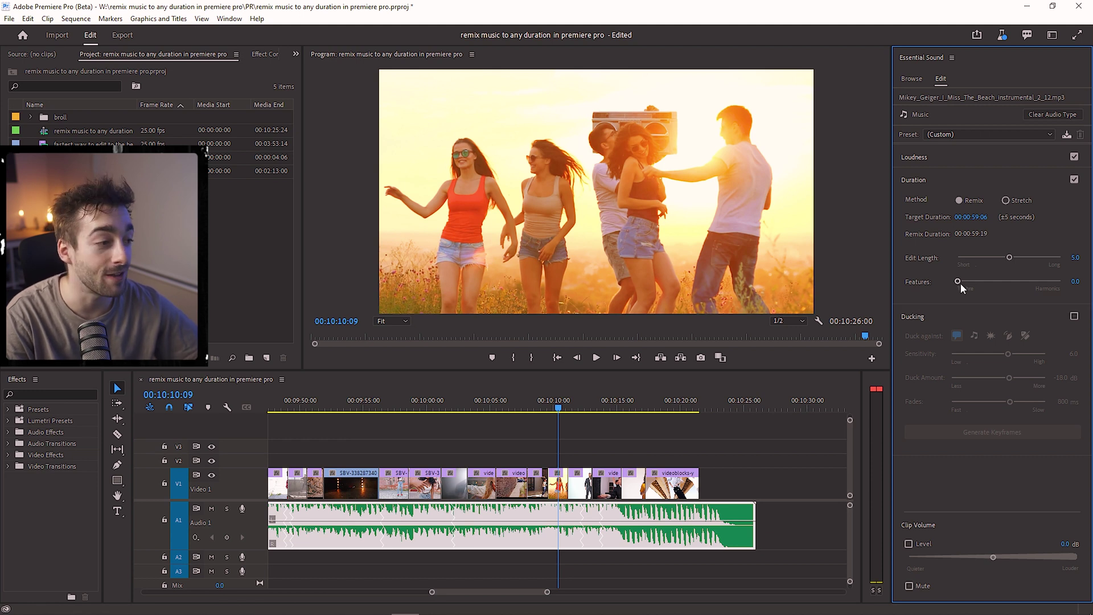
pyautogui.moveTo(959, 282); pyautogui.dragTo(1068, 285)
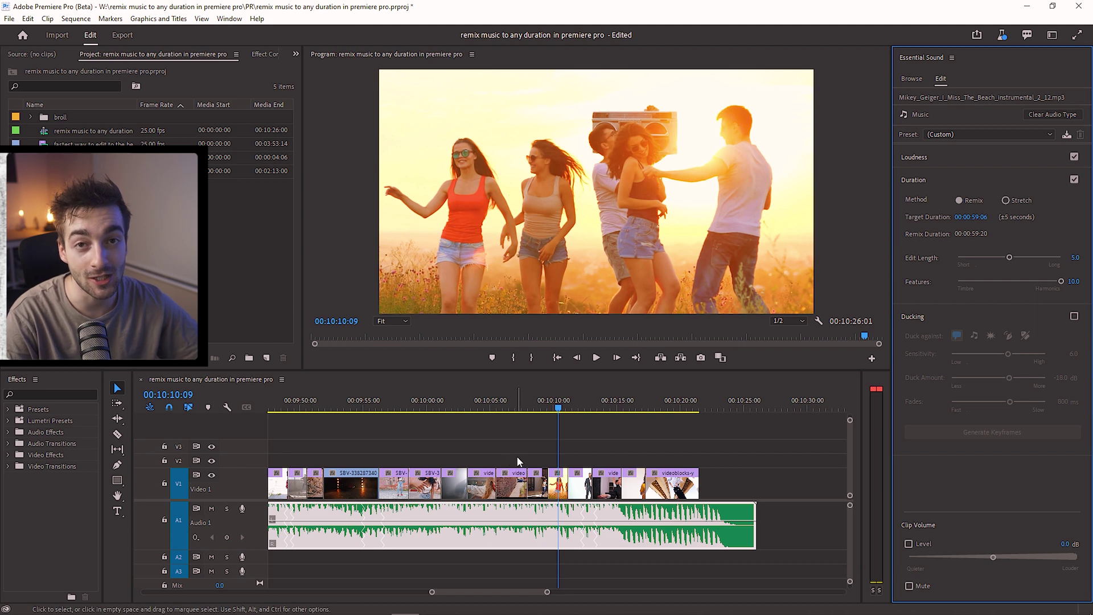
pyautogui.click(676, 443)
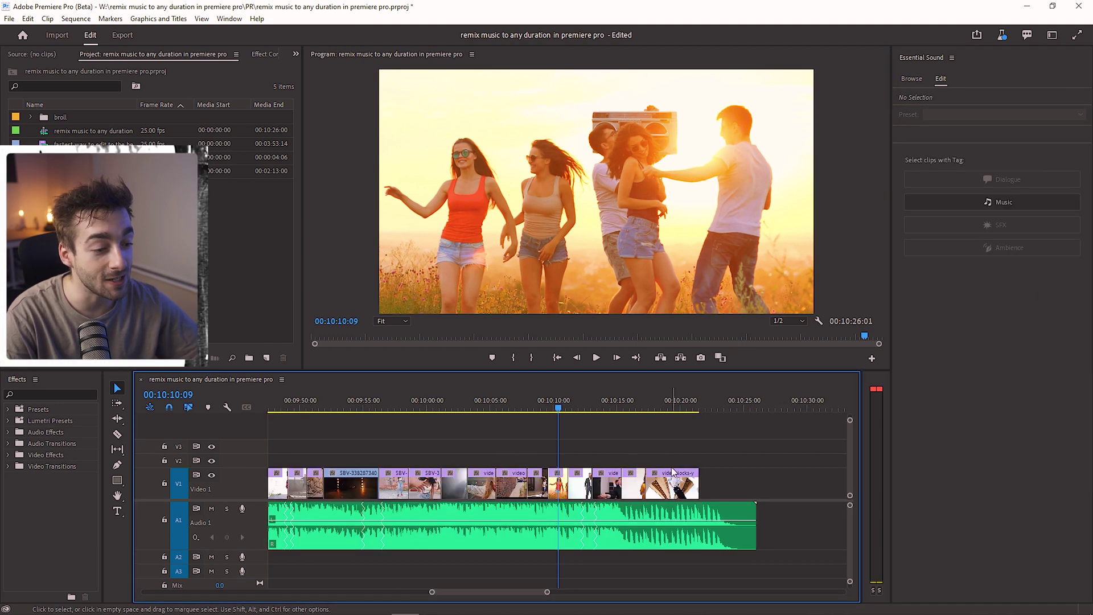
pyautogui.click(677, 539)
pyautogui.moveTo(977, 220)
pyautogui.mouseDown()
pyautogui.moveTo(956, 219)
pyautogui.moveTo(968, 217)
pyautogui.mouseUp()
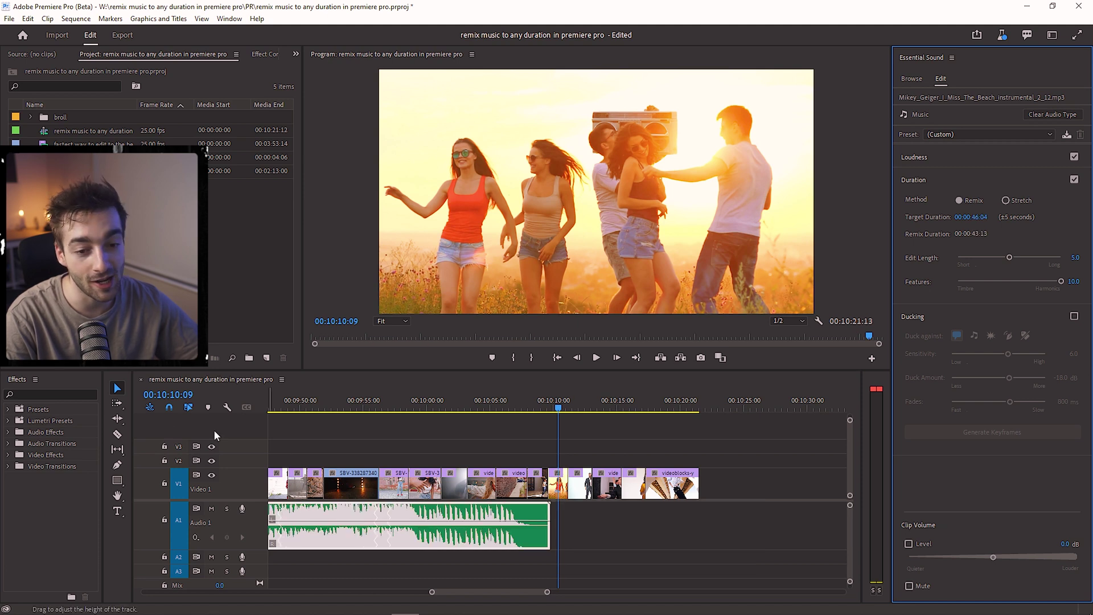
# With the Remix Tool, drag the music clip's end right to run under the b-roll.
pyautogui.click(118, 418)
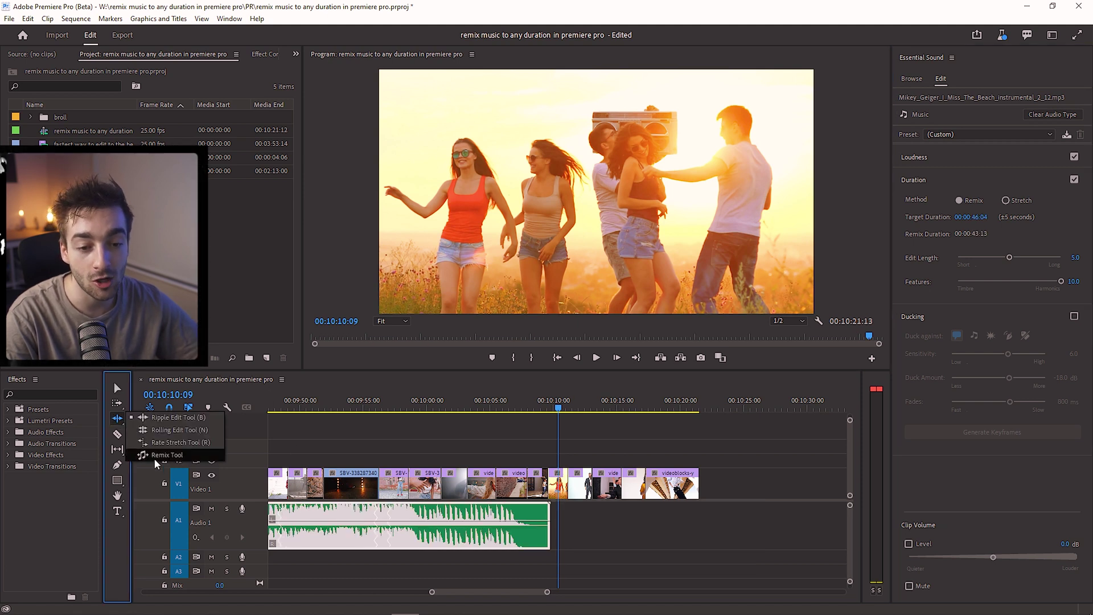
pyautogui.click(167, 454)
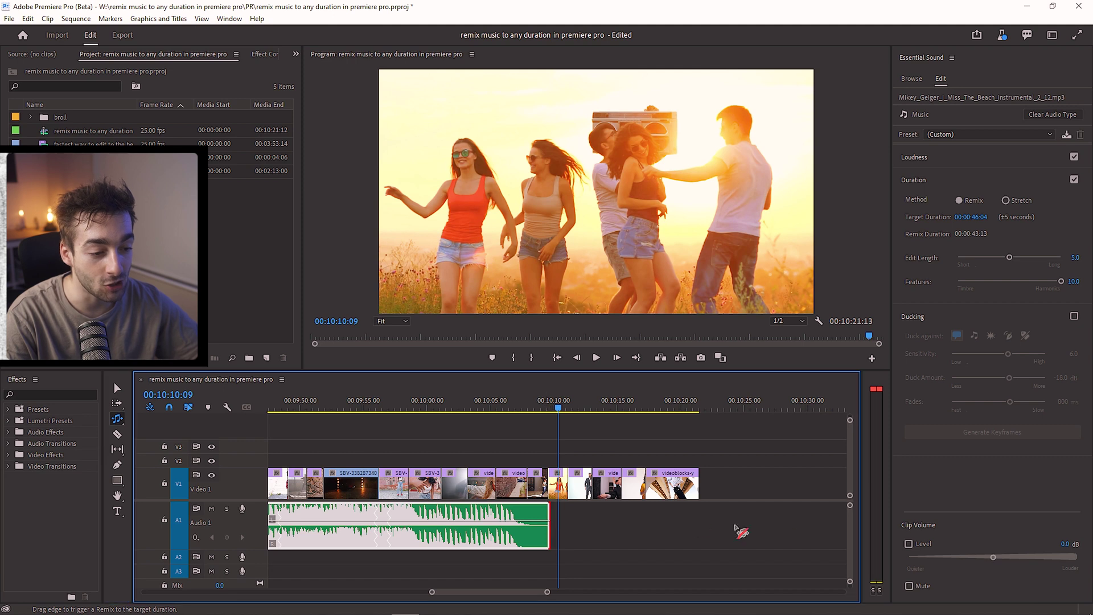
pyautogui.click(734, 524)
pyautogui.moveTo(549, 521); pyautogui.dragTo(667, 516)
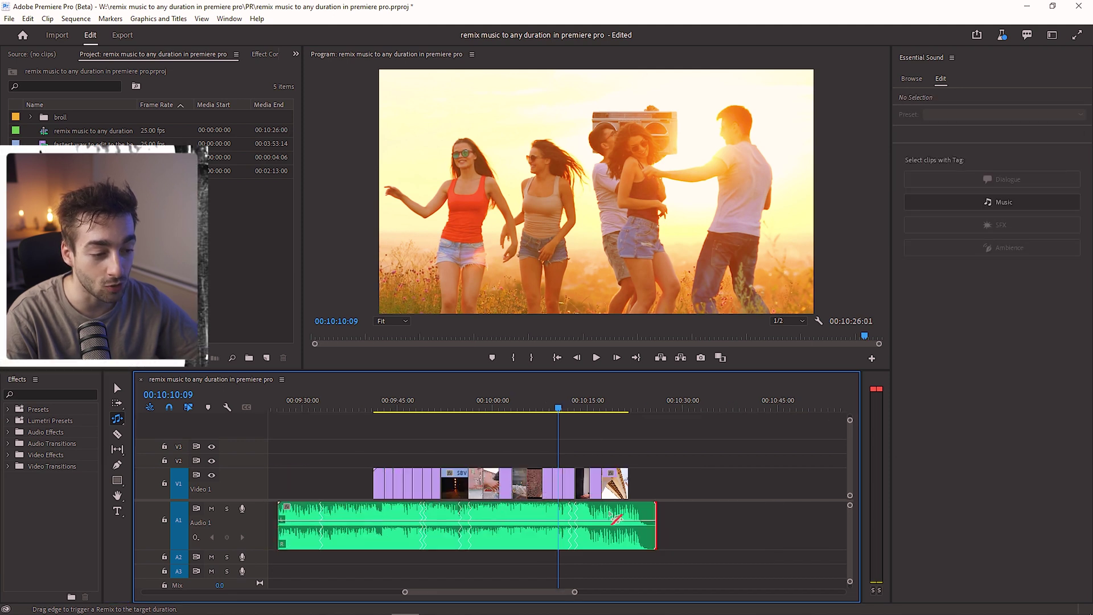